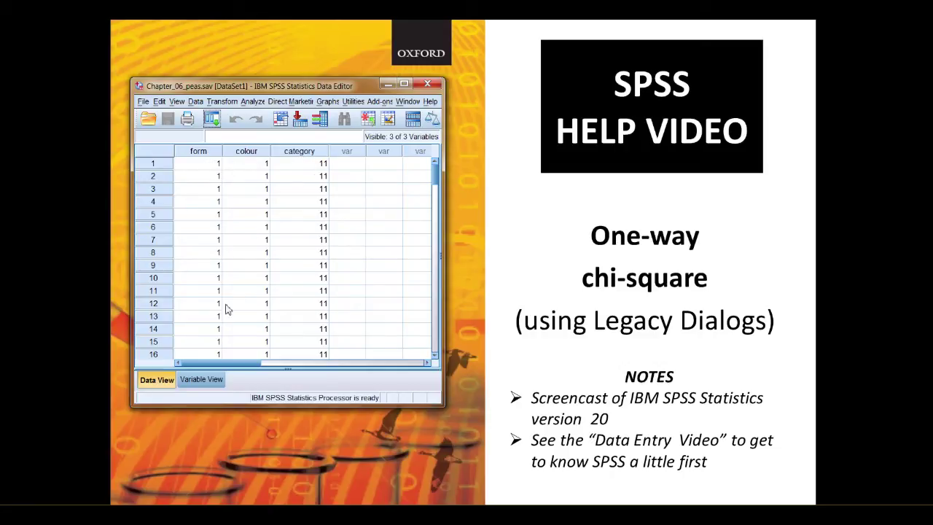
Turn on Value Labels in the View menu so the peas data shows labels like Round and Yellow
click(177, 102)
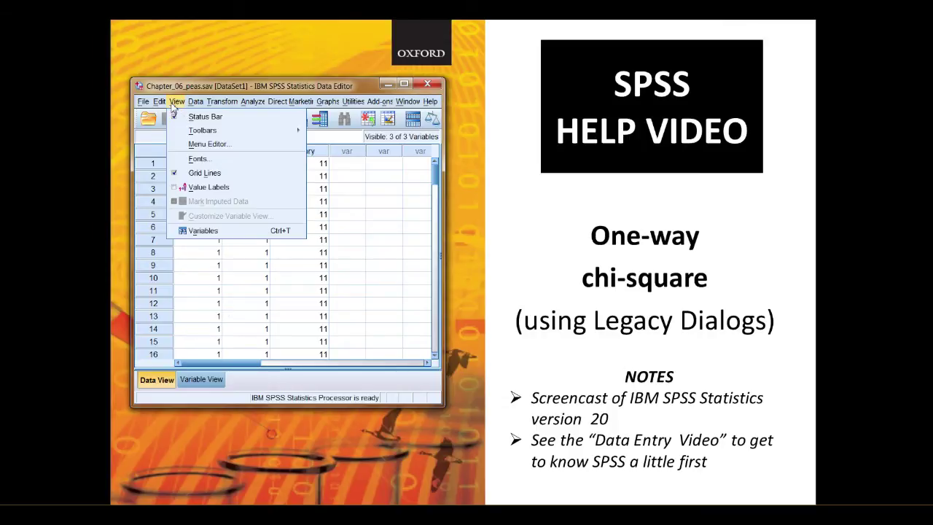
click(199, 189)
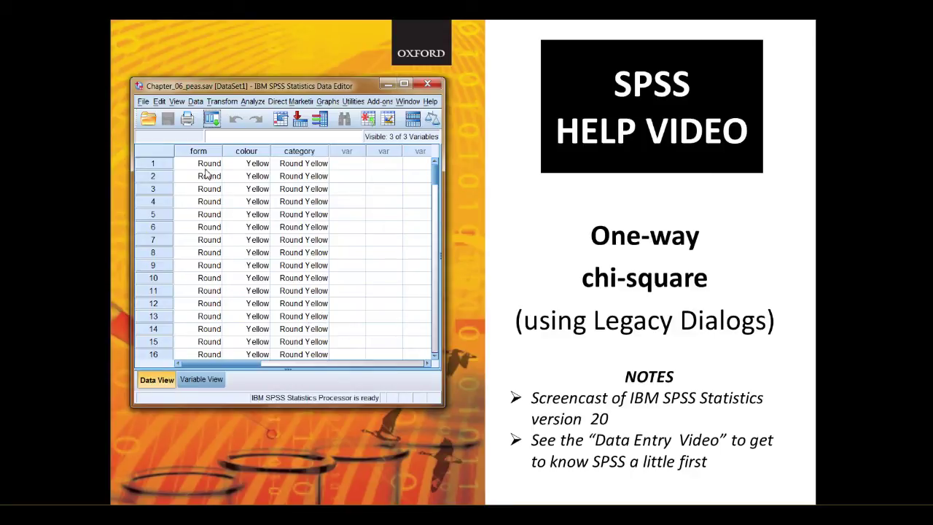
In Variable View, widen the editor and check form's value labels (1 = Round, 2 = wrinkled), then return to Data View
click(198, 381)
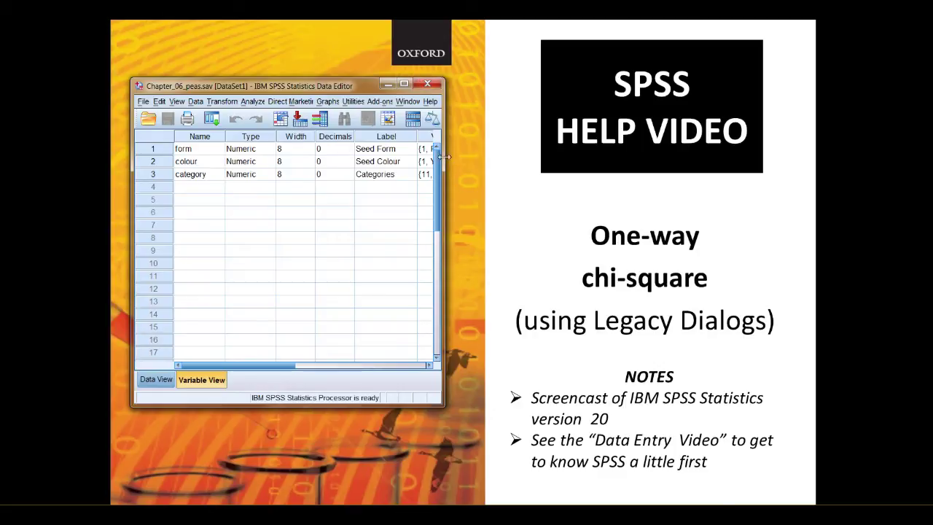
drag(444, 157, 570, 159)
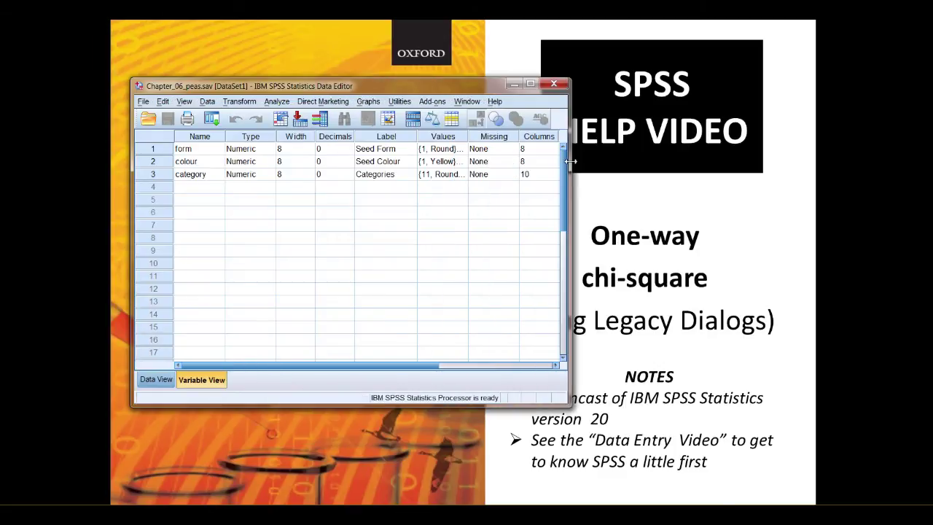
click(441, 152)
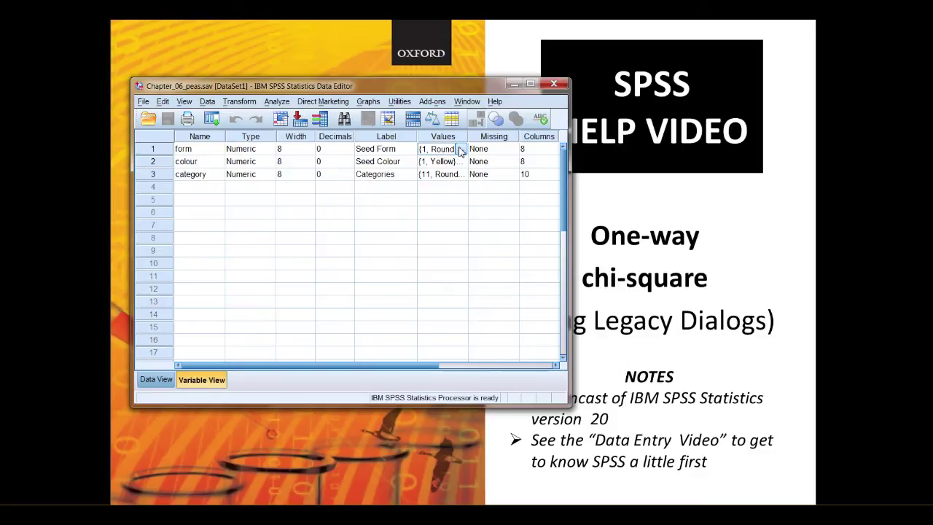
click(460, 150)
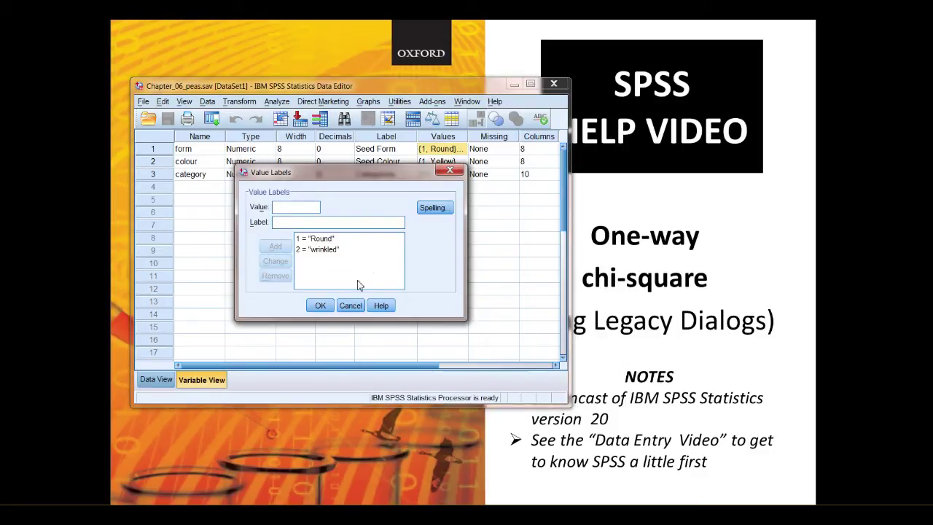
click(350, 305)
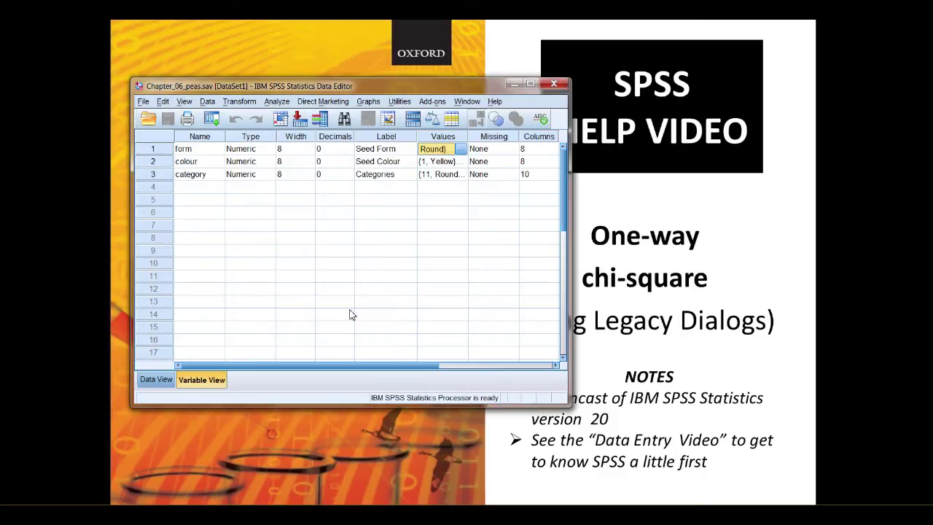
click(167, 384)
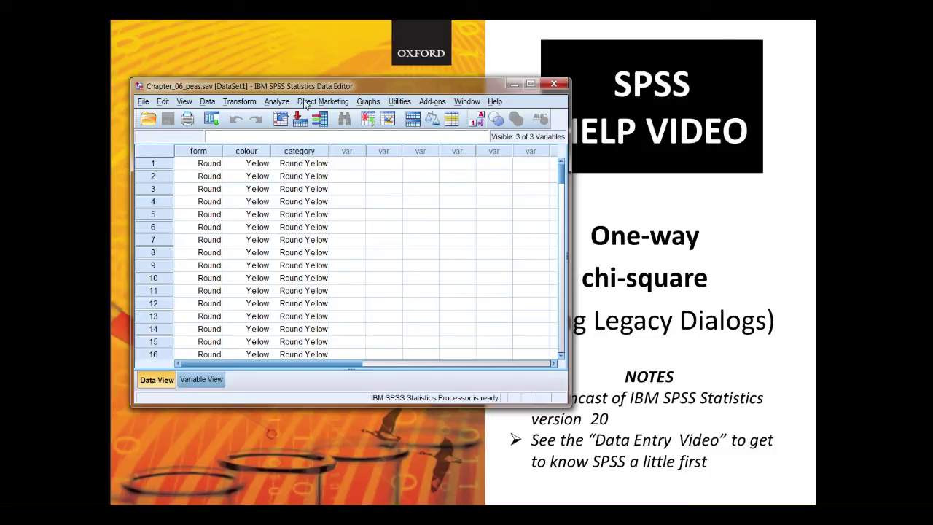
Reset the legacy Chi-square Test dialog and make Categories the test variable, keeping all categories equal
click(278, 102)
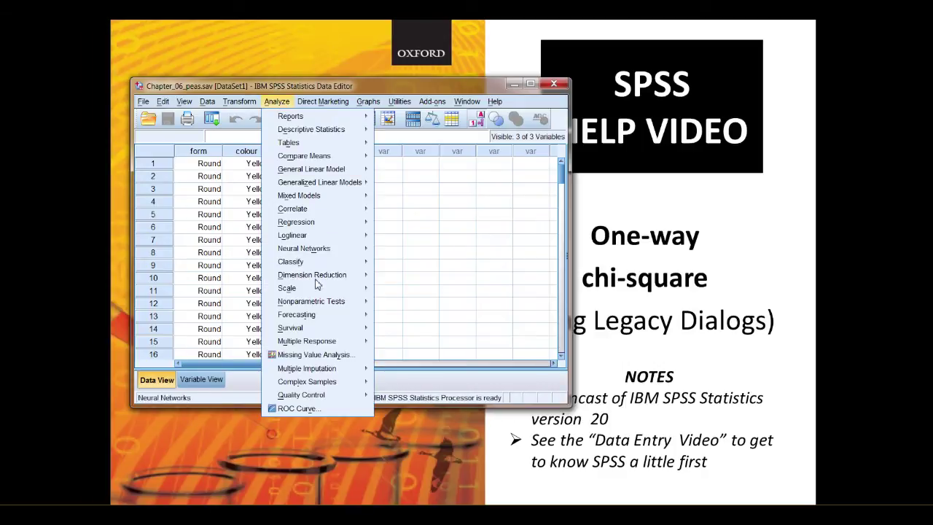
mouse_move(321, 303)
mouse_move(406, 350)
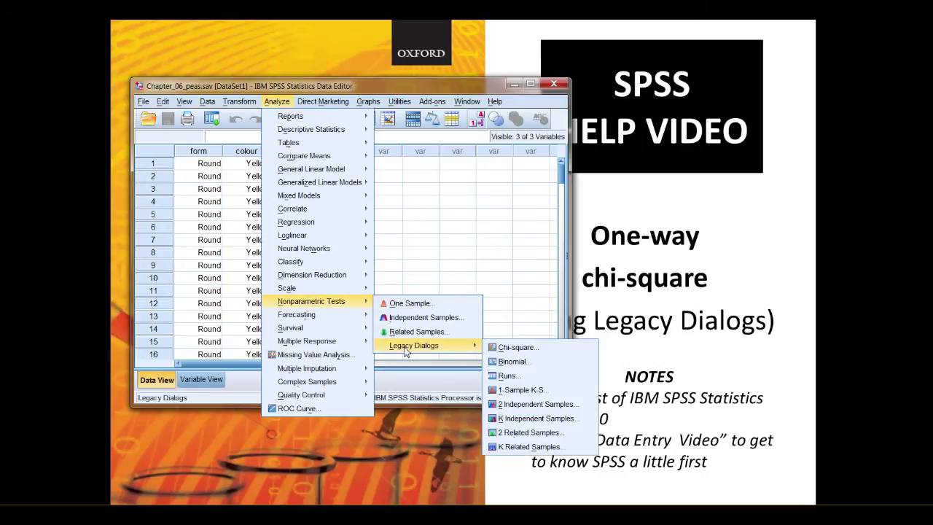
click(501, 350)
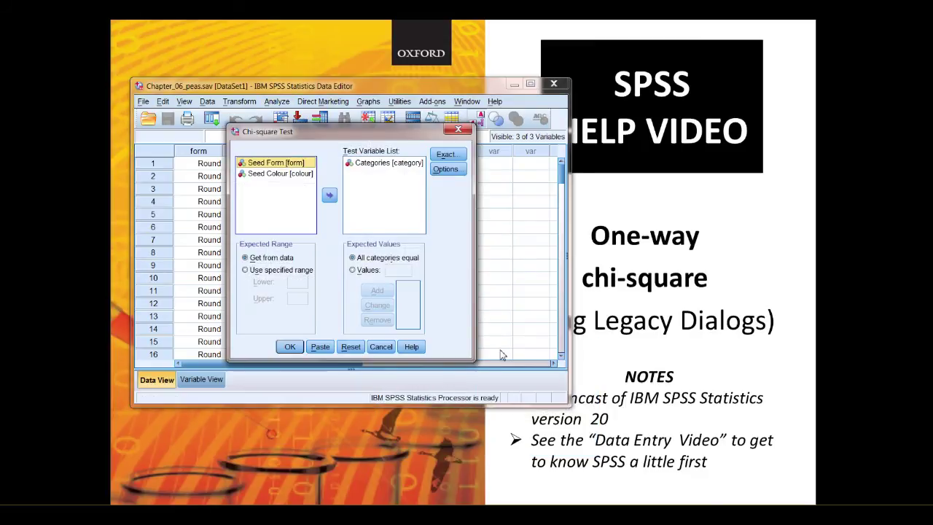
click(351, 347)
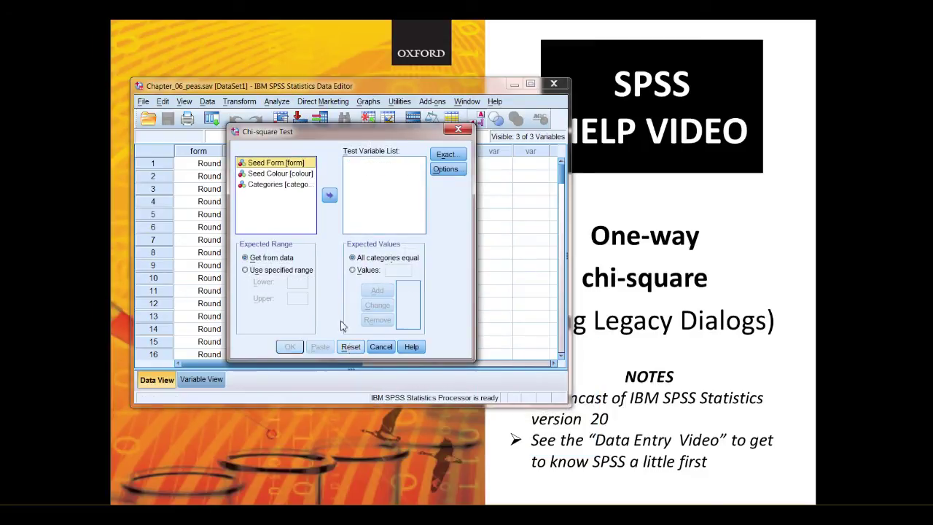
click(284, 187)
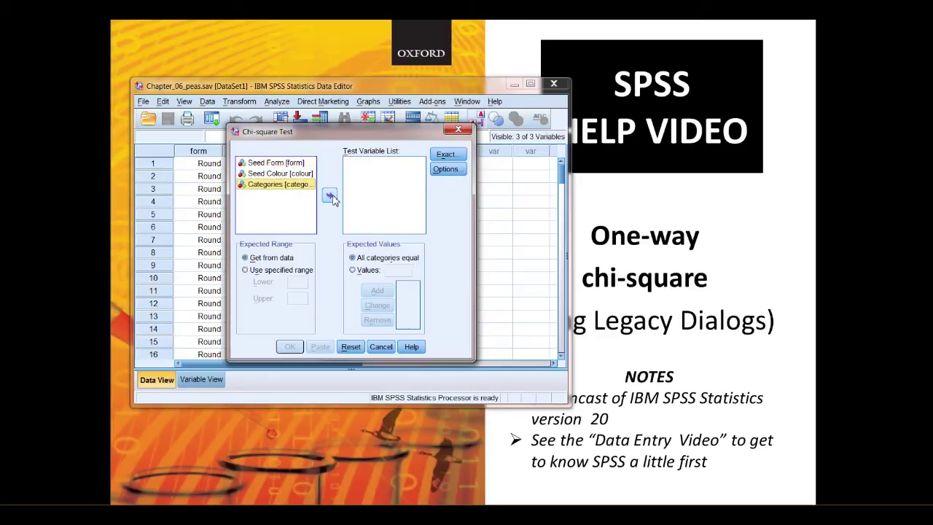
click(330, 196)
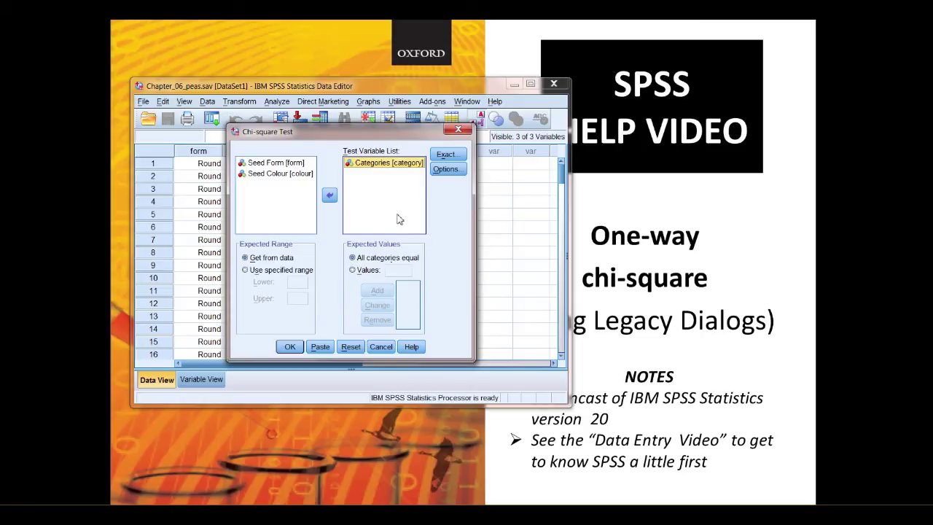
click(289, 347)
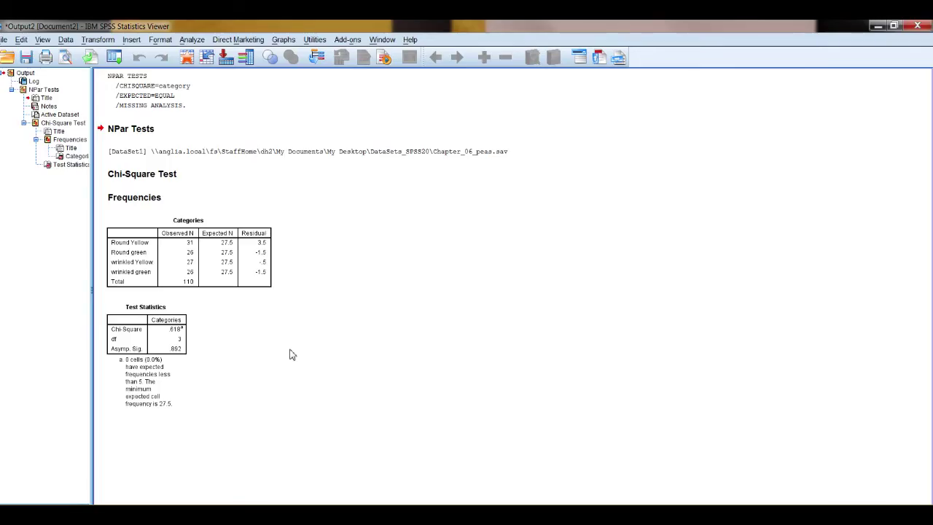
click(207, 284)
Bring the peas data editor to the front and reopen the legacy Chi-square Test dialog
click(386, 40)
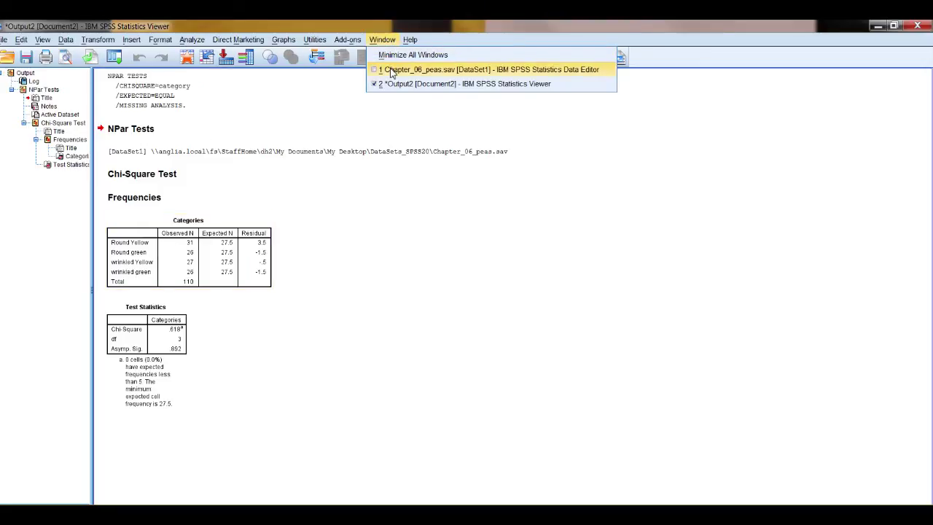
click(391, 70)
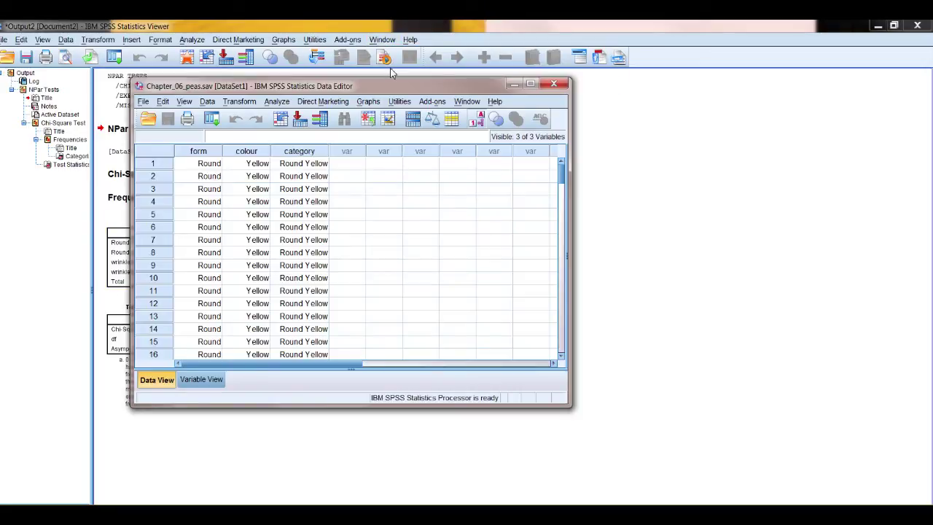
click(277, 102)
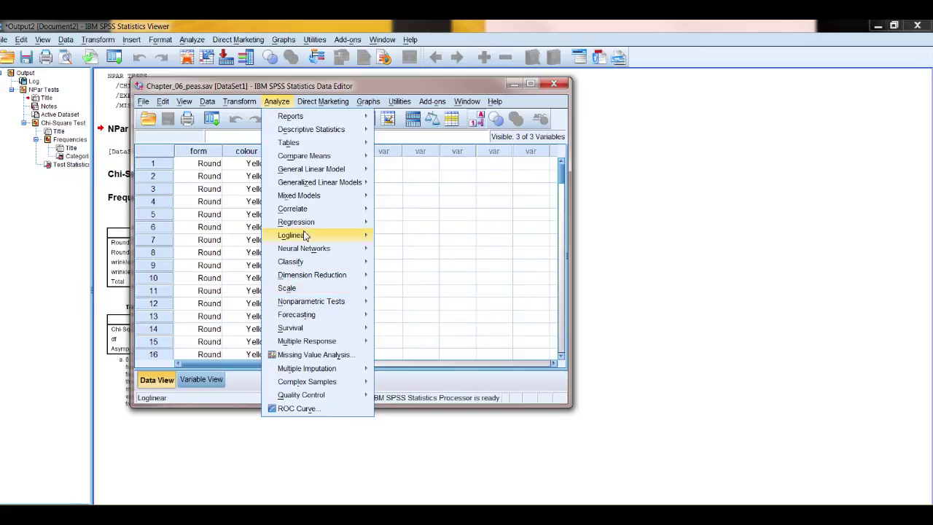
mouse_move(306, 301)
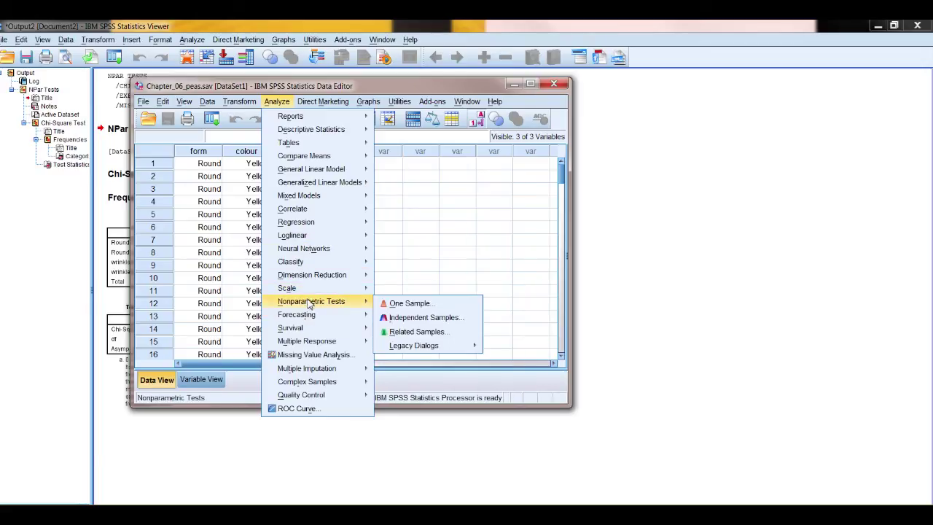
mouse_move(420, 357)
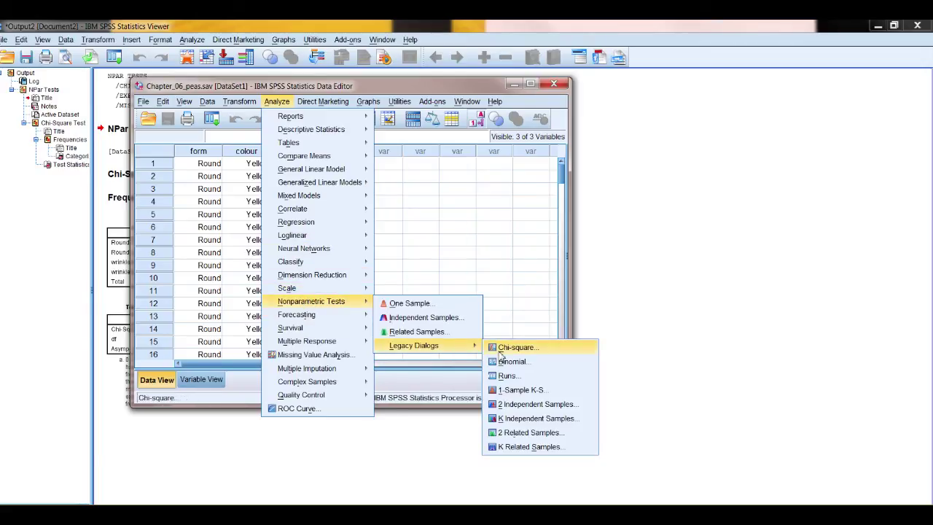
click(500, 354)
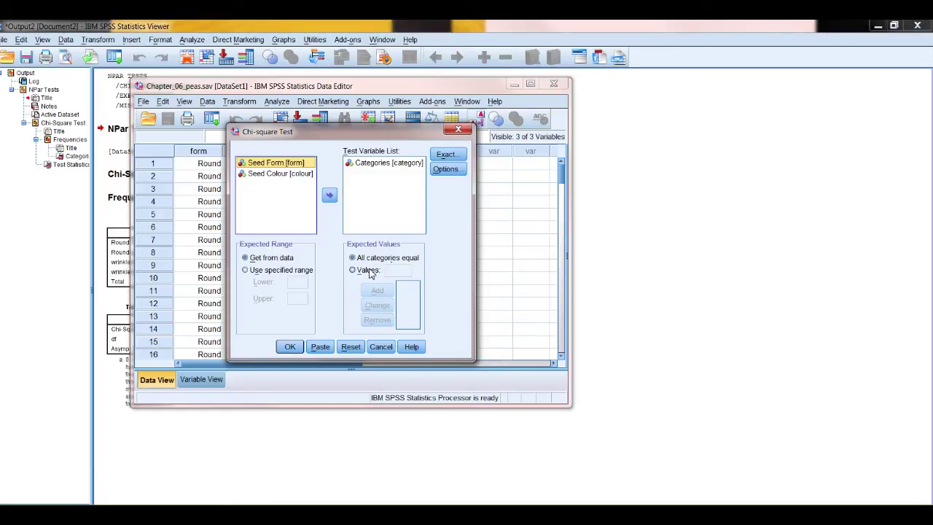
Set custom expected values 9, 3, 3, 1 for Categories
click(368, 270)
click(397, 271)
text(9)
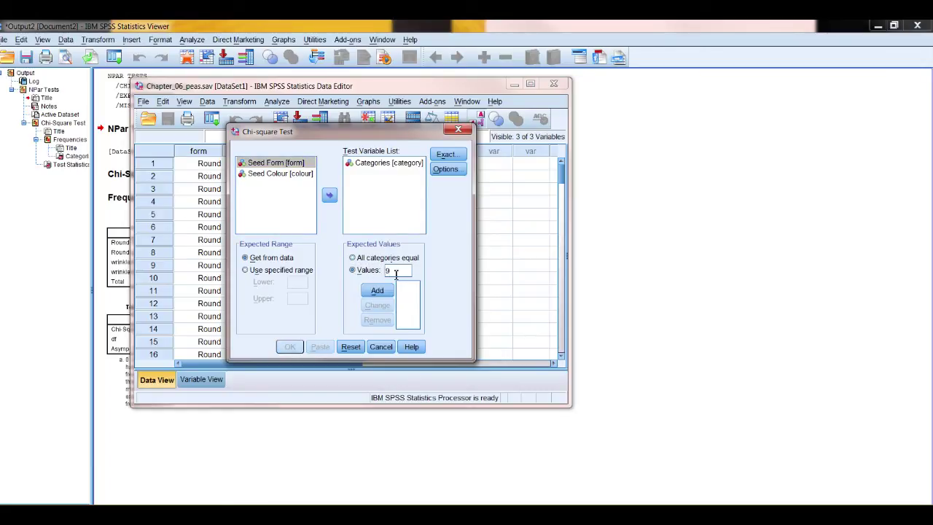
click(388, 291)
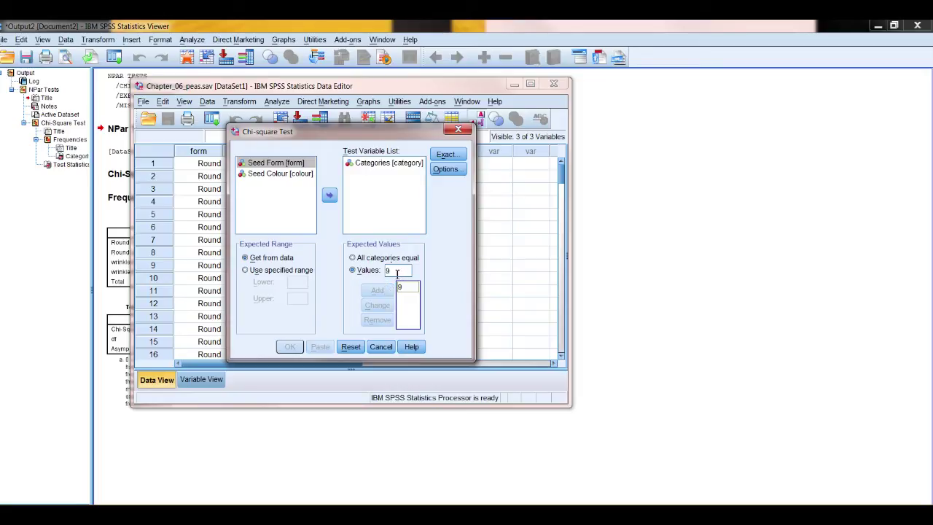
click(388, 271)
text(3)
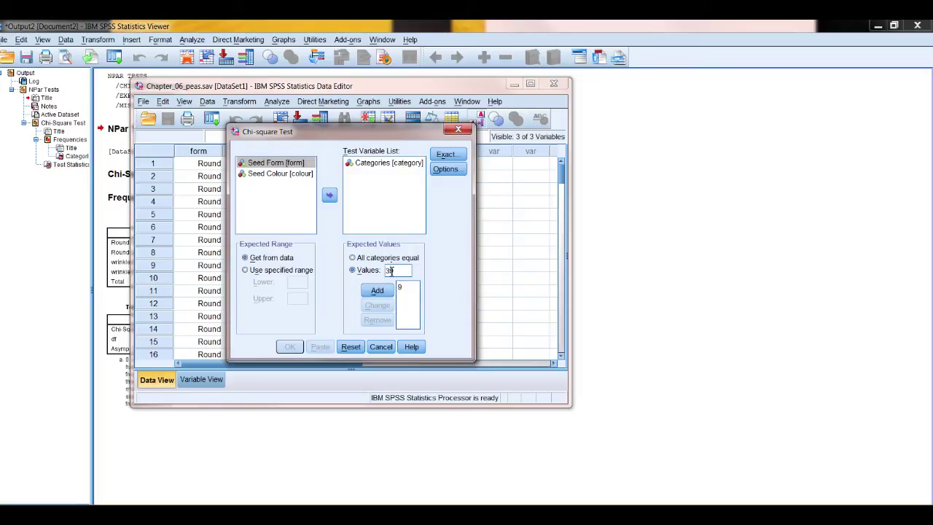
double_click(401, 270)
text(3)
click(384, 291)
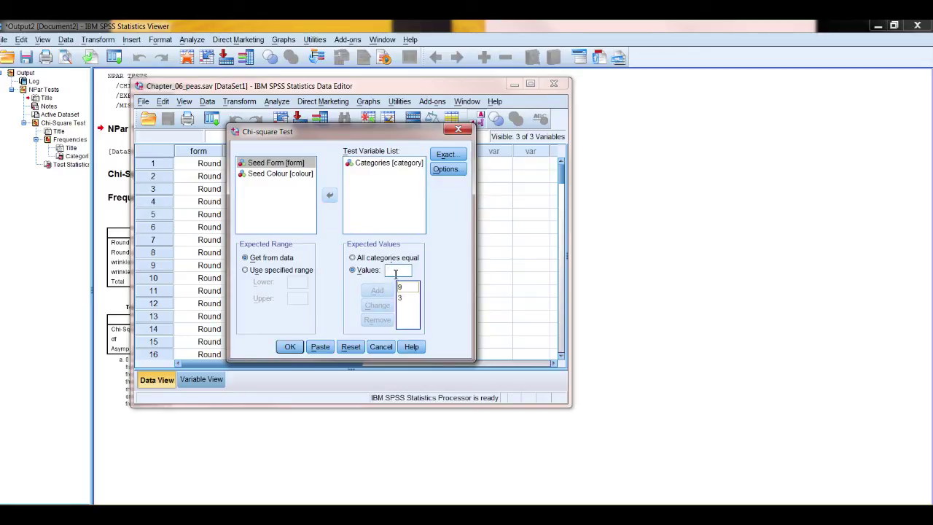
text(3)
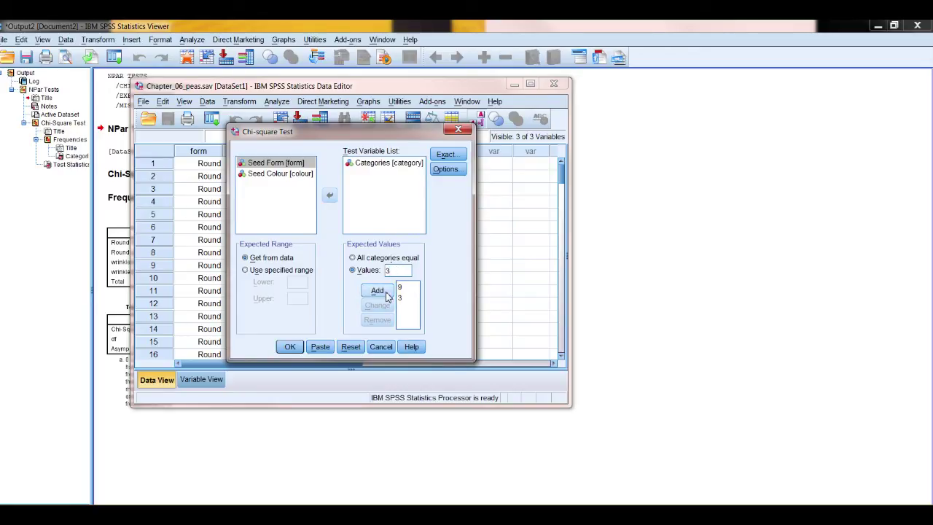
click(377, 290)
click(391, 271)
text(1)
click(377, 290)
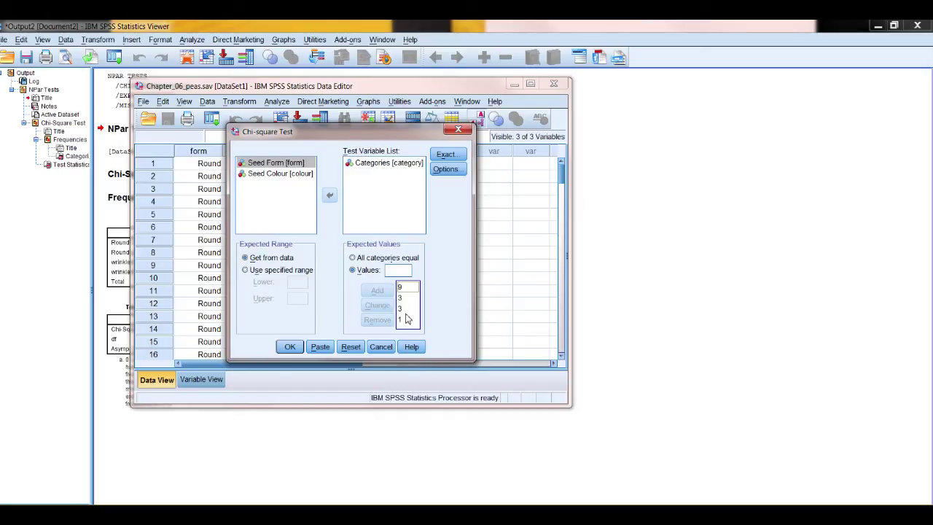
click(288, 348)
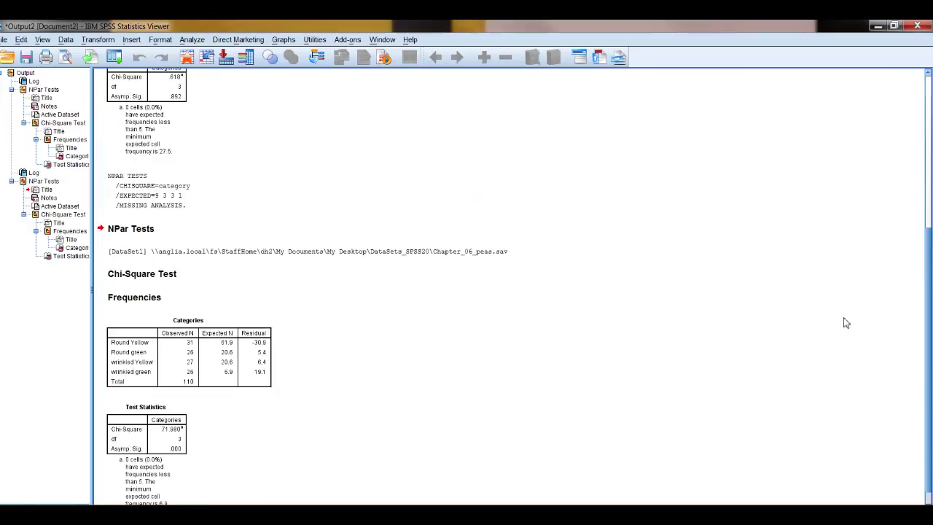
scroll(930, 235, down, 1)
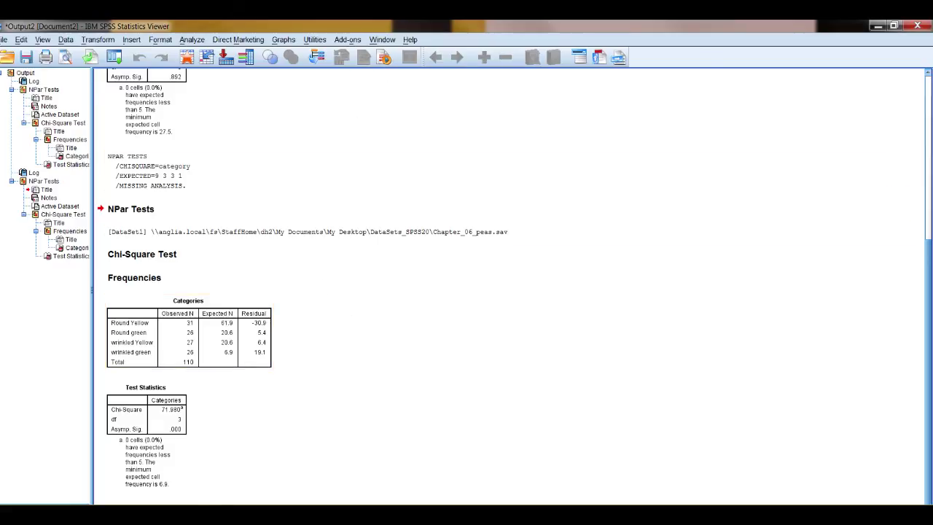
click(385, 44)
click(386, 71)
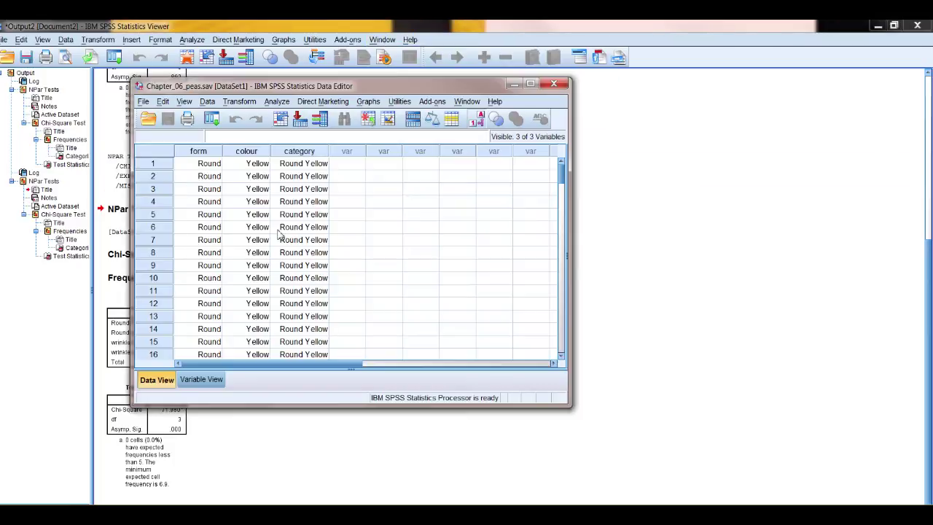
click(204, 380)
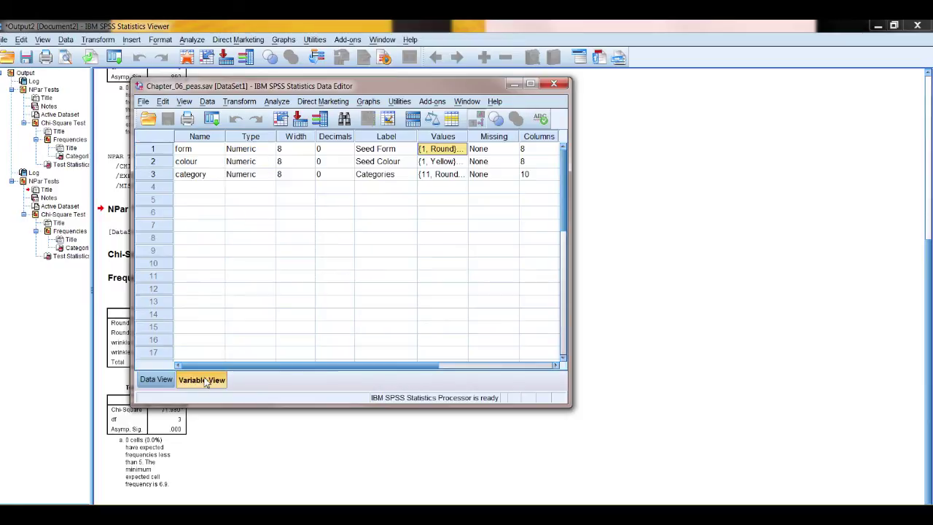
click(454, 176)
click(462, 178)
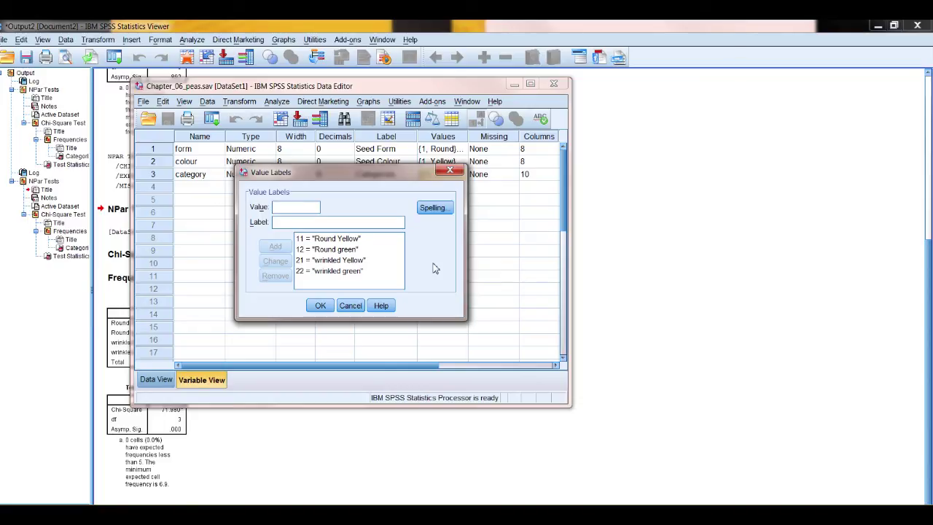
click(349, 306)
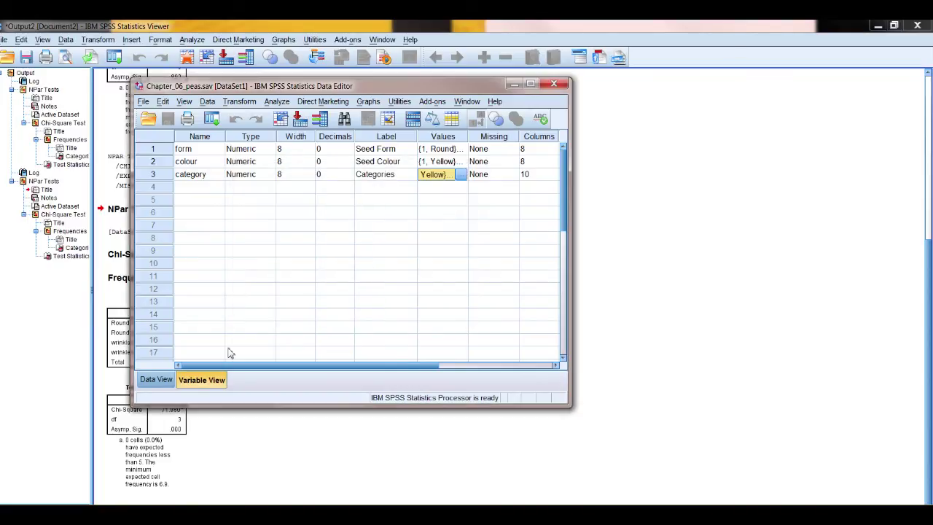
click(554, 82)
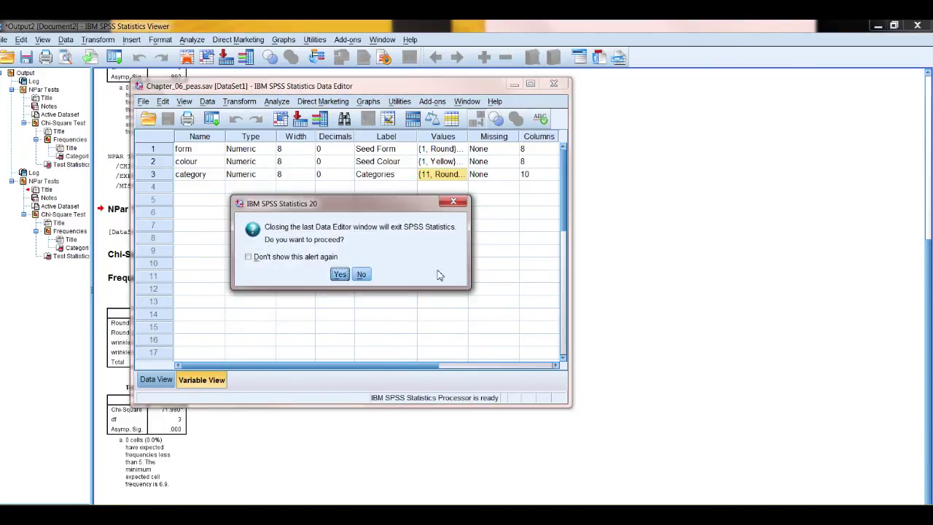
click(362, 275)
click(659, 277)
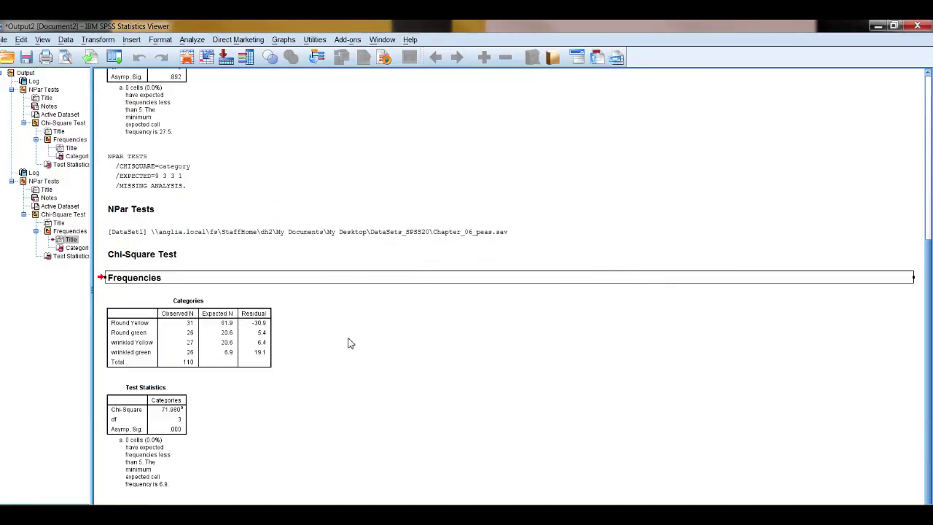